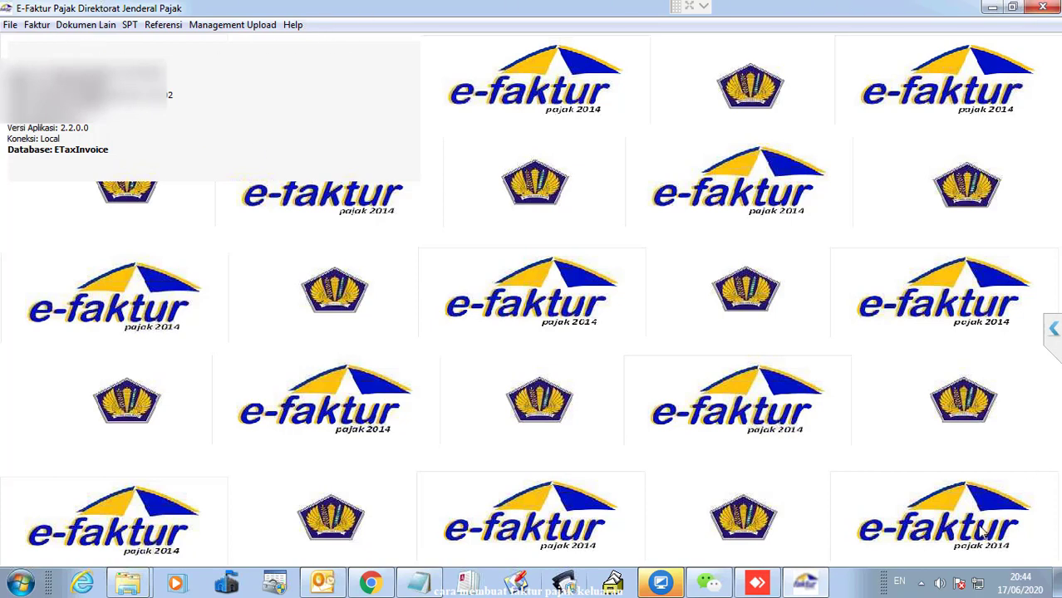
# Open the output tax (Pajak Keluaran) invoice administration list and start recording a new invoice.
pyautogui.click(36, 25)
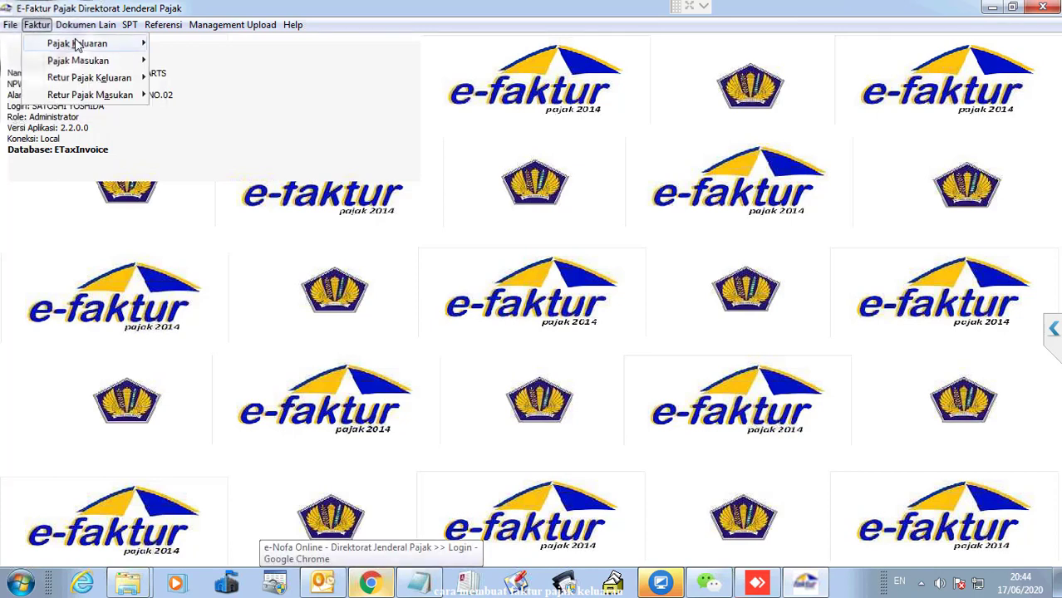
pyautogui.moveTo(92, 66)
pyautogui.moveTo(99, 46)
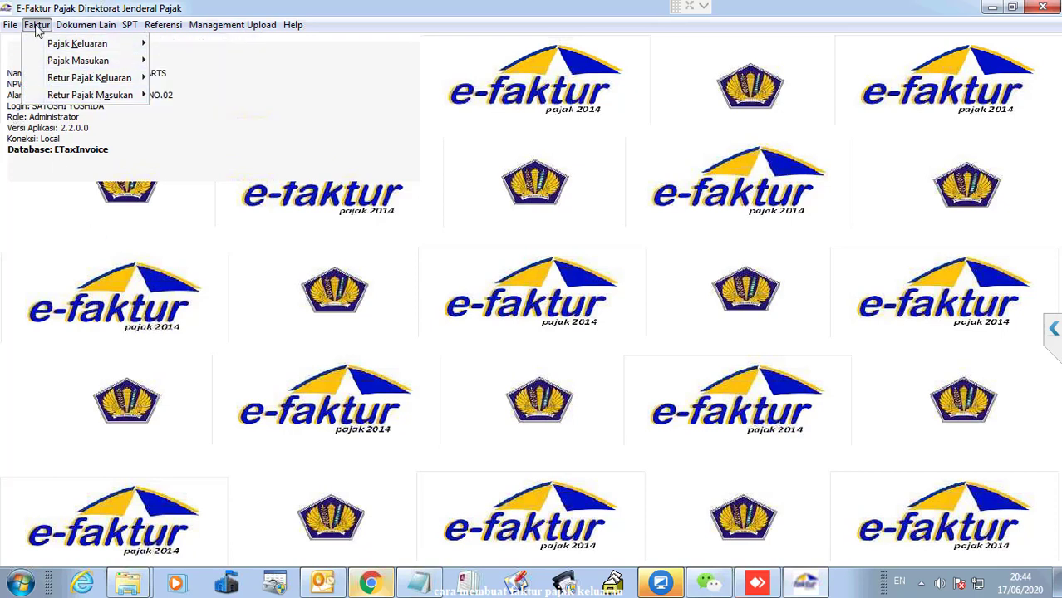
pyautogui.moveTo(143, 43)
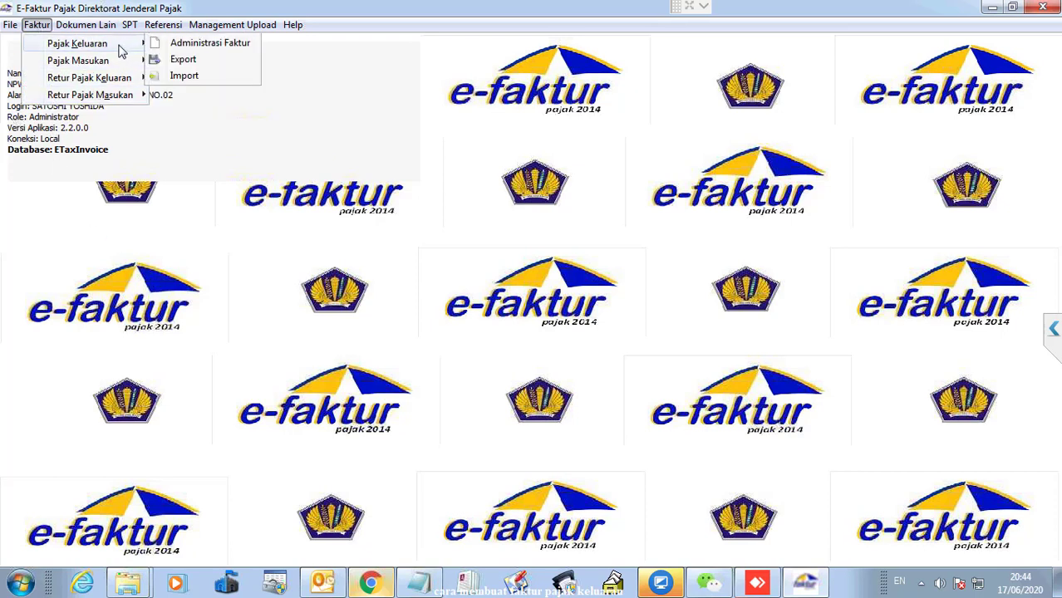
pyautogui.click(191, 46)
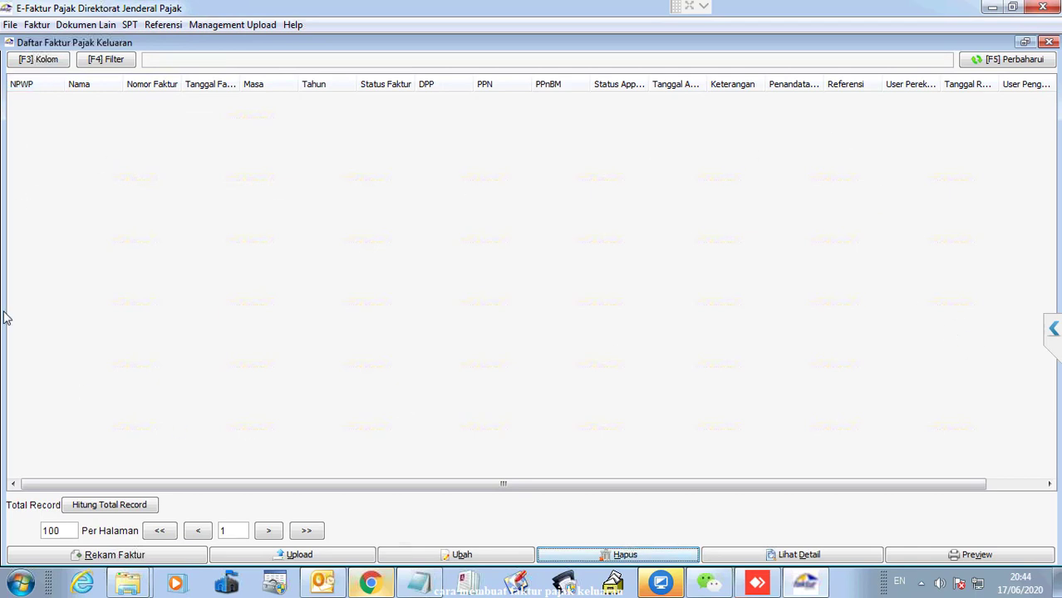
pyautogui.click(132, 557)
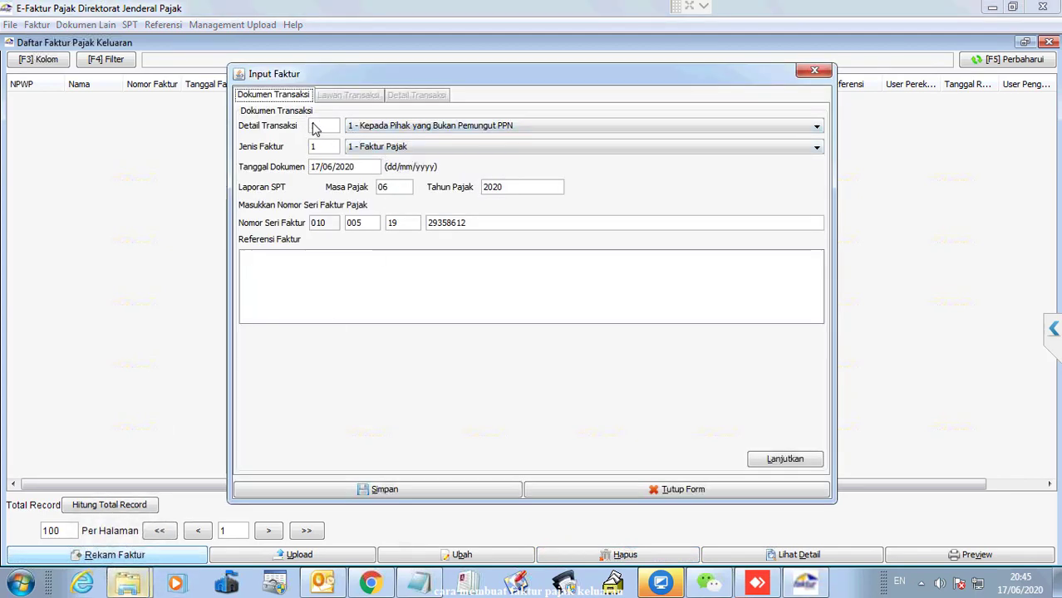
# Choose transaction detail "1 - Kepada Pihak yang Bukan Pemungut PPN" and invoice type "1 - Faktur Pajak".
pyautogui.click(782, 127)
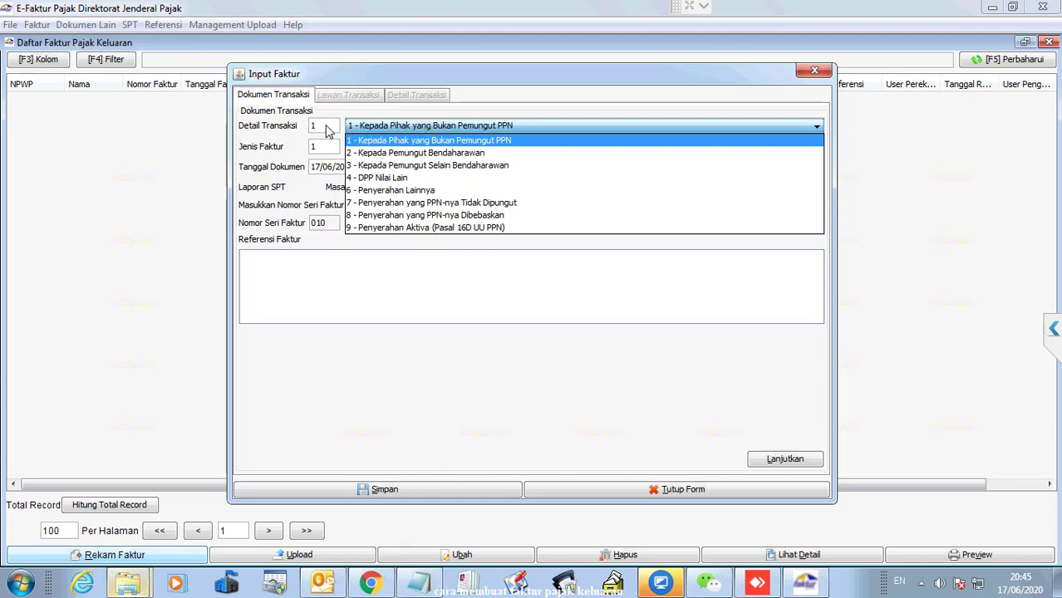
pyautogui.click(370, 126)
pyautogui.click(370, 126)
pyautogui.click(370, 131)
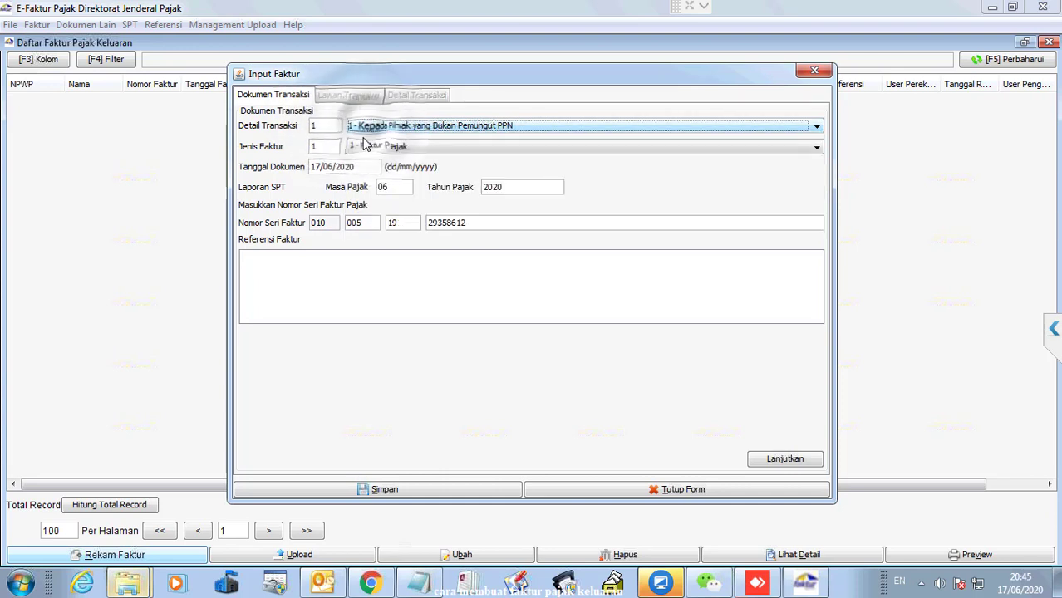
pyautogui.click(542, 147)
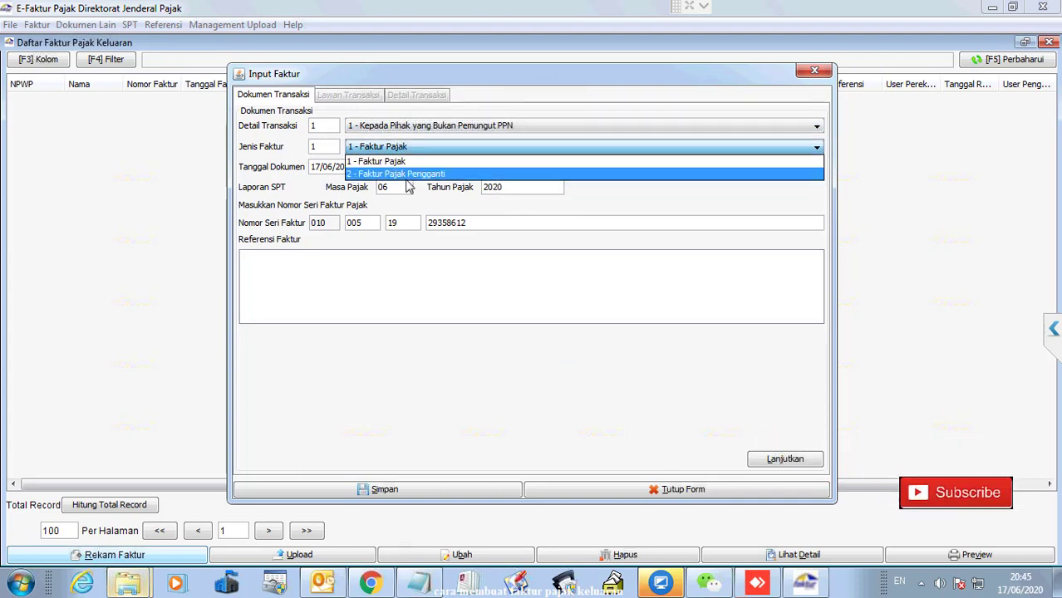
pyautogui.click(392, 162)
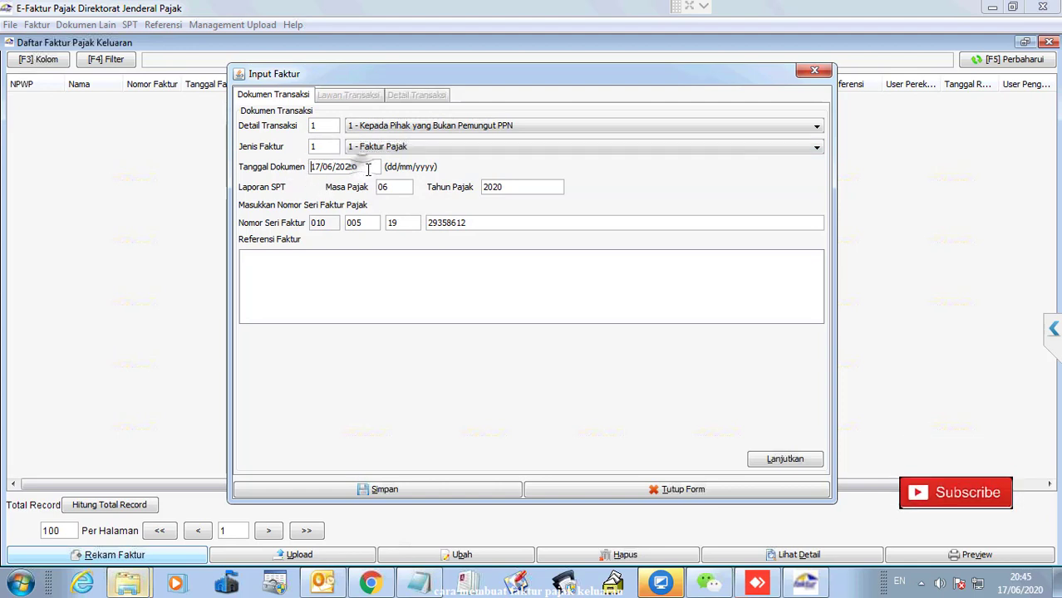
# Set the document date to 17/06/2019 and the tax year to 2019, and continue to the Lawan Transaksi section.
pyautogui.click(367, 168)
pyautogui.click(372, 168)
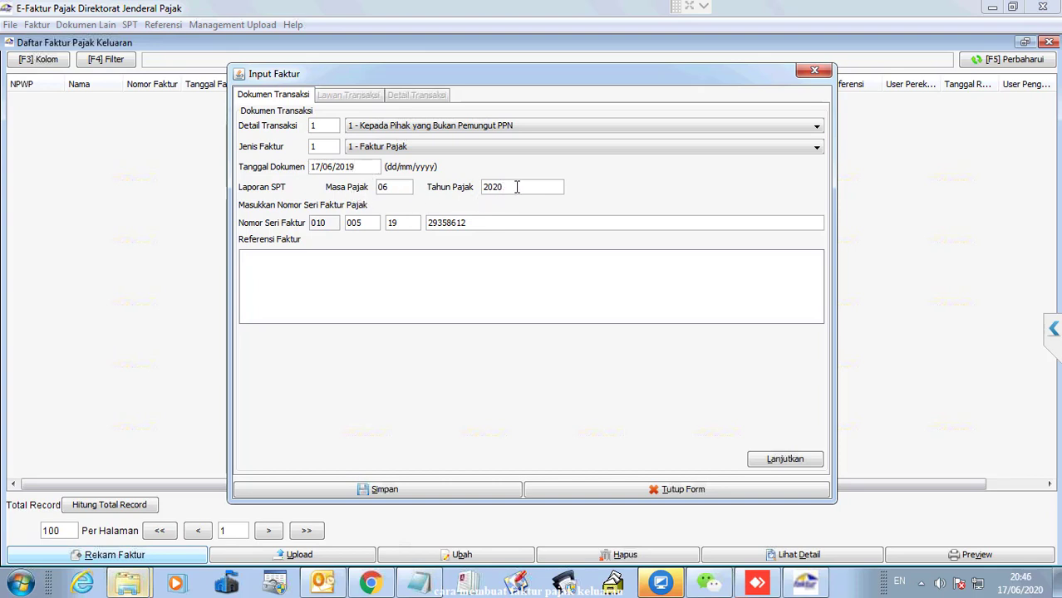
pyautogui.doubleClick(515, 186)
pyautogui.write('2019')
pyautogui.moveTo(583, 78); pyautogui.dragTo(520, 122)
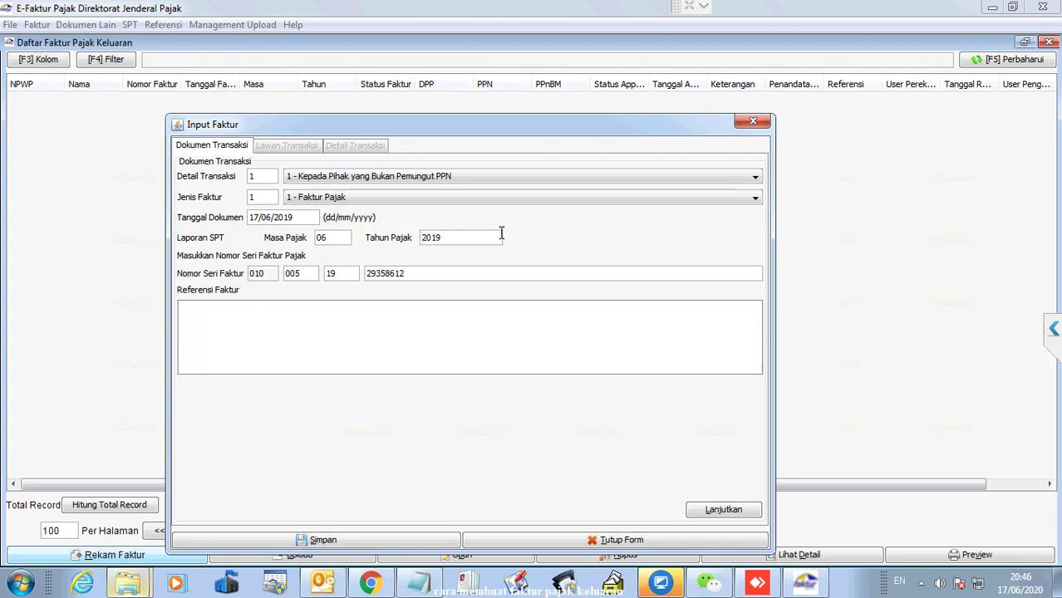
pyautogui.click(256, 320)
pyautogui.moveTo(461, 126); pyautogui.dragTo(470, 86)
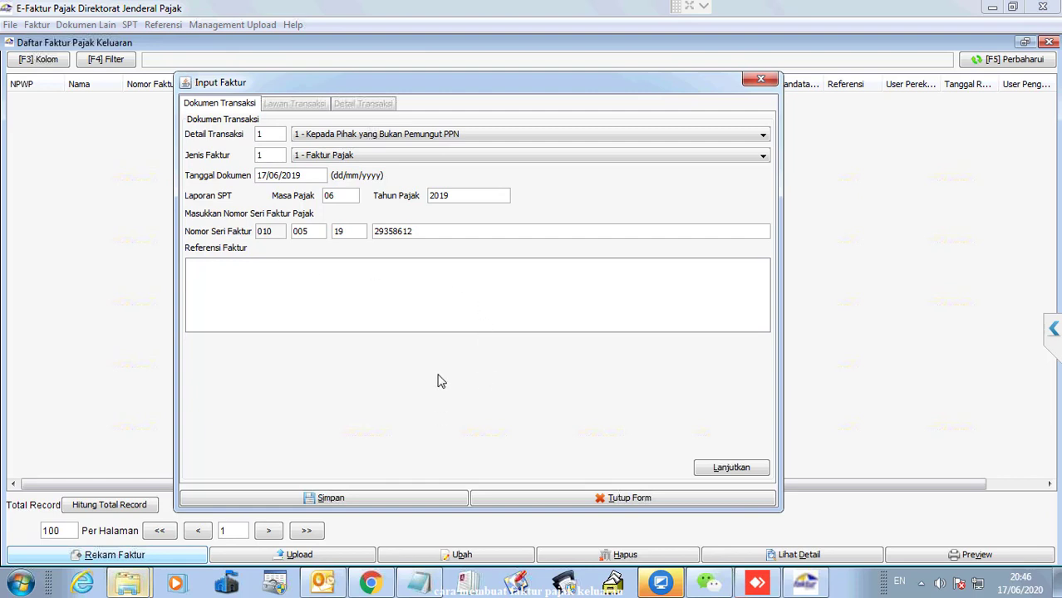
pyautogui.click(723, 469)
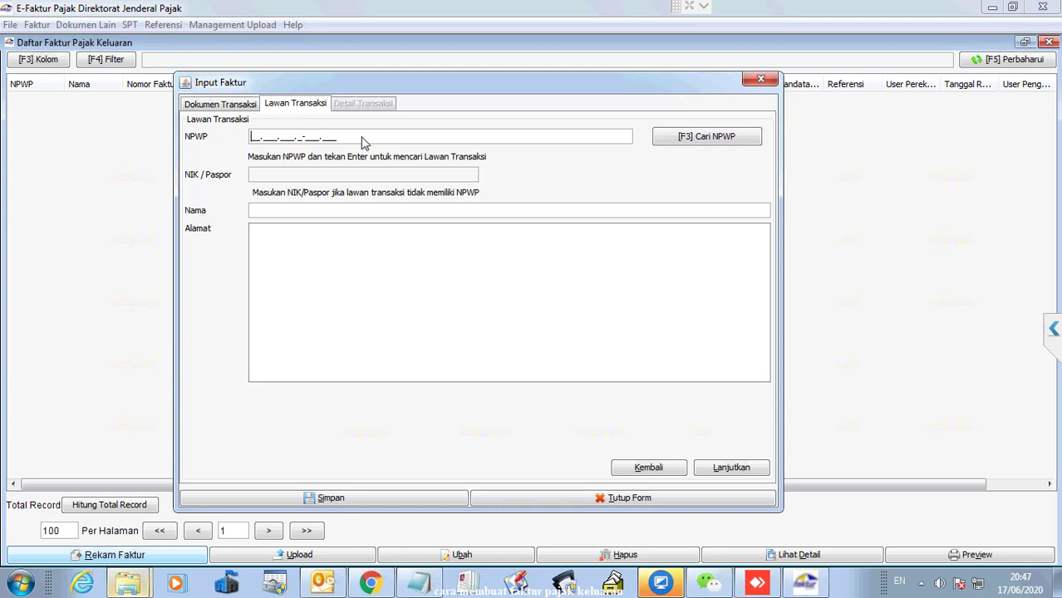
# Look up the counterparties by NPWP, choose PT TARUMANEGARA BUMIYASA as the buyer, and continue to the transaction details.
pyautogui.click(692, 136)
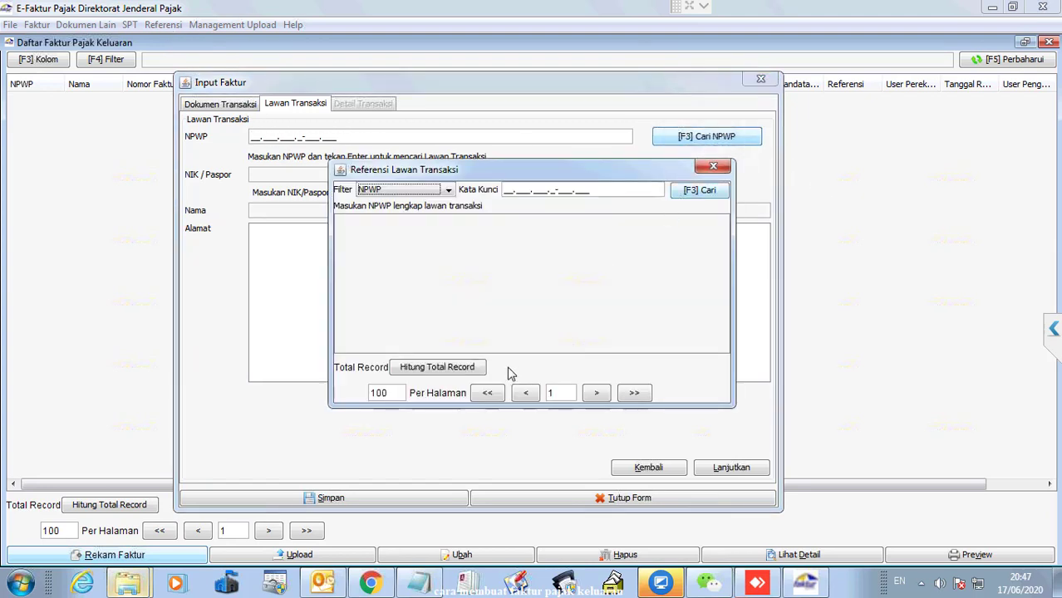
pyautogui.click(693, 193)
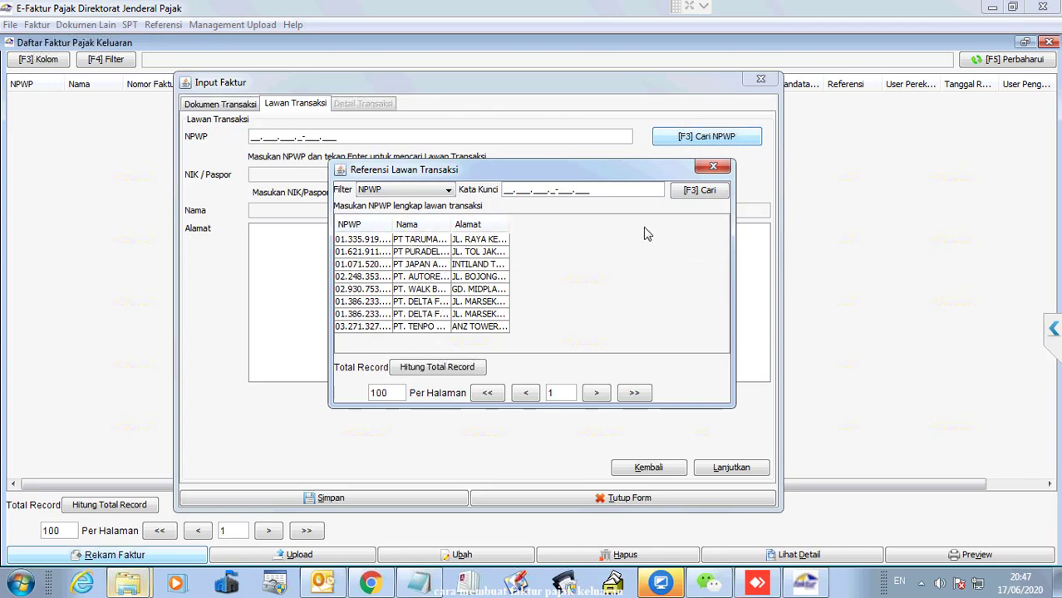
pyautogui.doubleClick(426, 240)
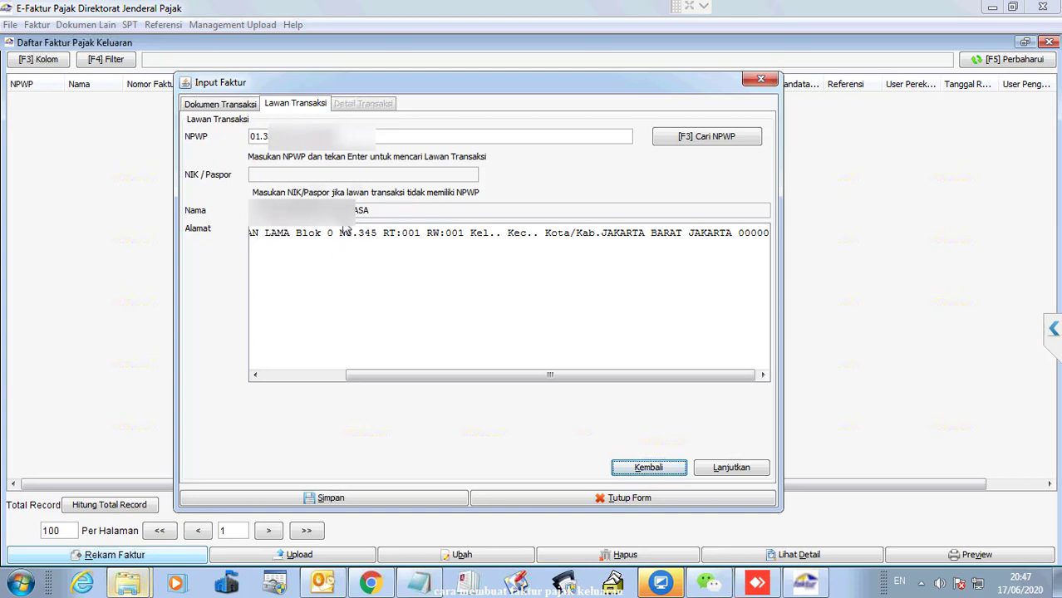
pyautogui.click(732, 468)
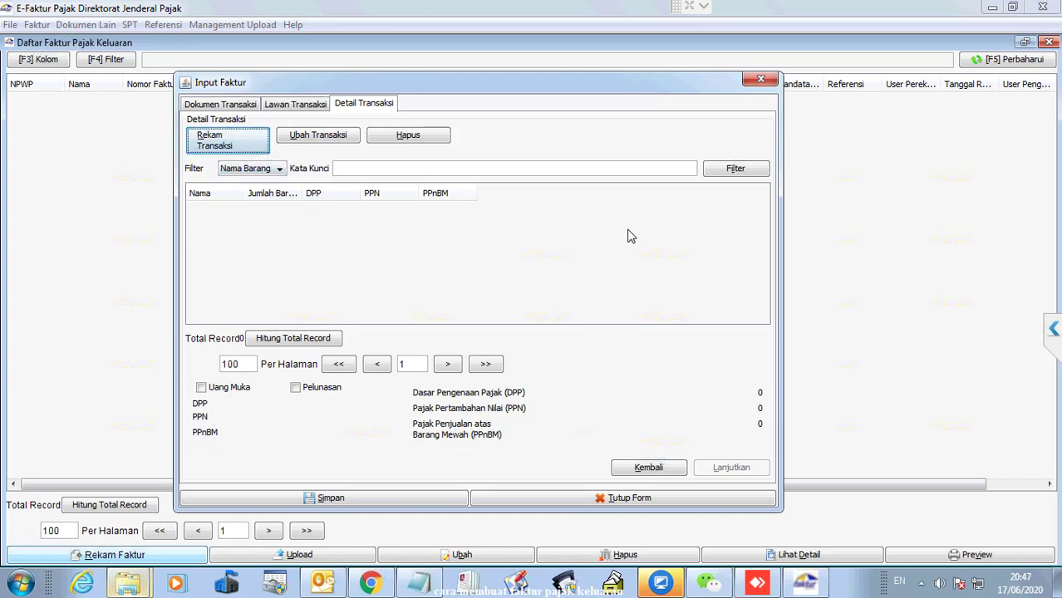
# Start a new transaction line and fill it from the goods reference with item HP, code 123.
pyautogui.click(216, 143)
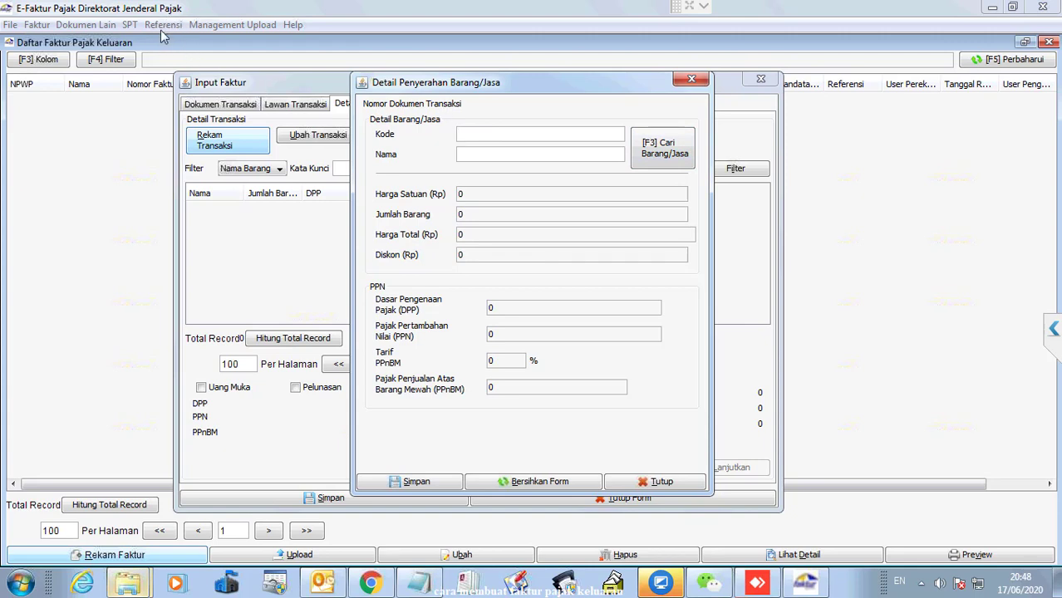
pyautogui.click(679, 150)
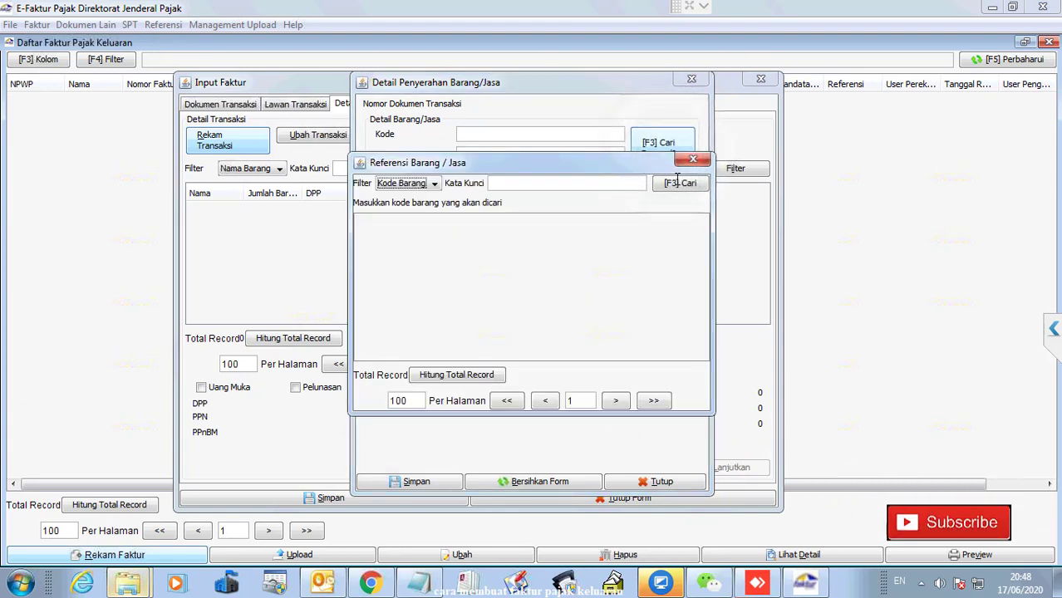
pyautogui.click(677, 186)
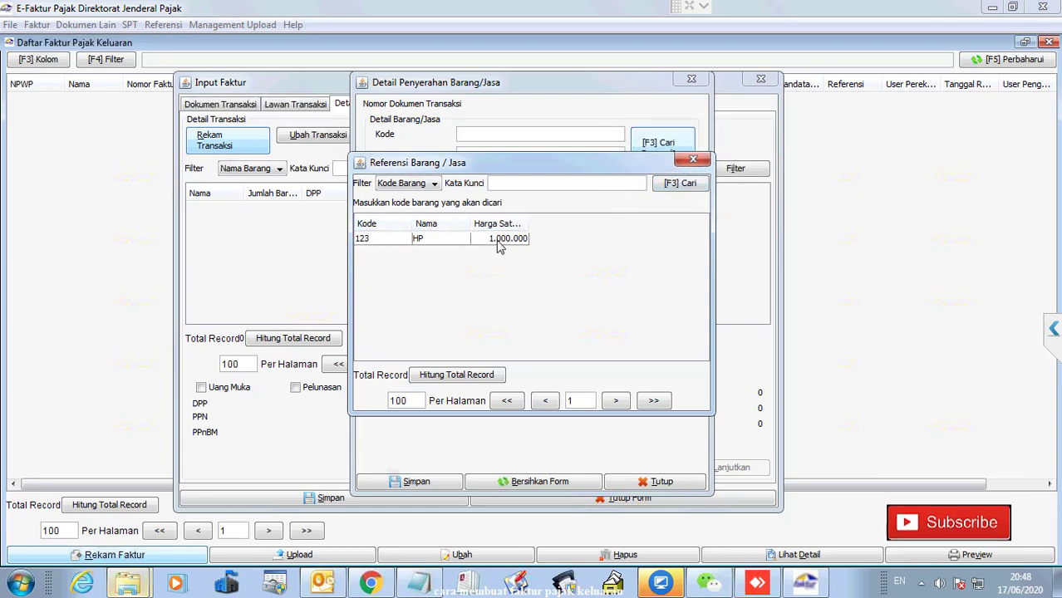
pyautogui.doubleClick(453, 239)
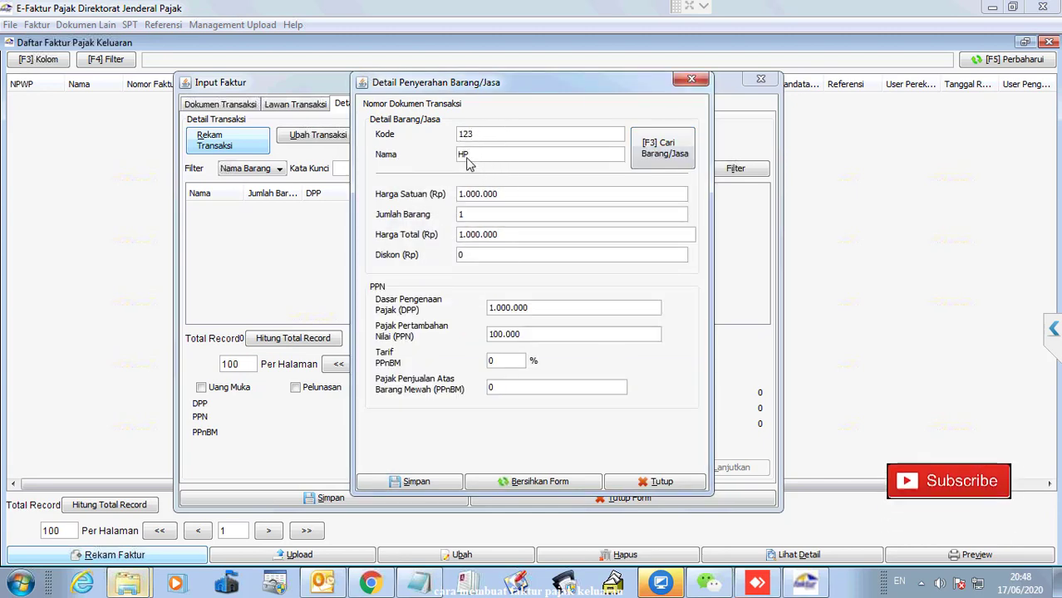
# Set the HP item's Jumlah Barang to 3 and save the line without defining another transaction detail.
pyautogui.click(470, 213)
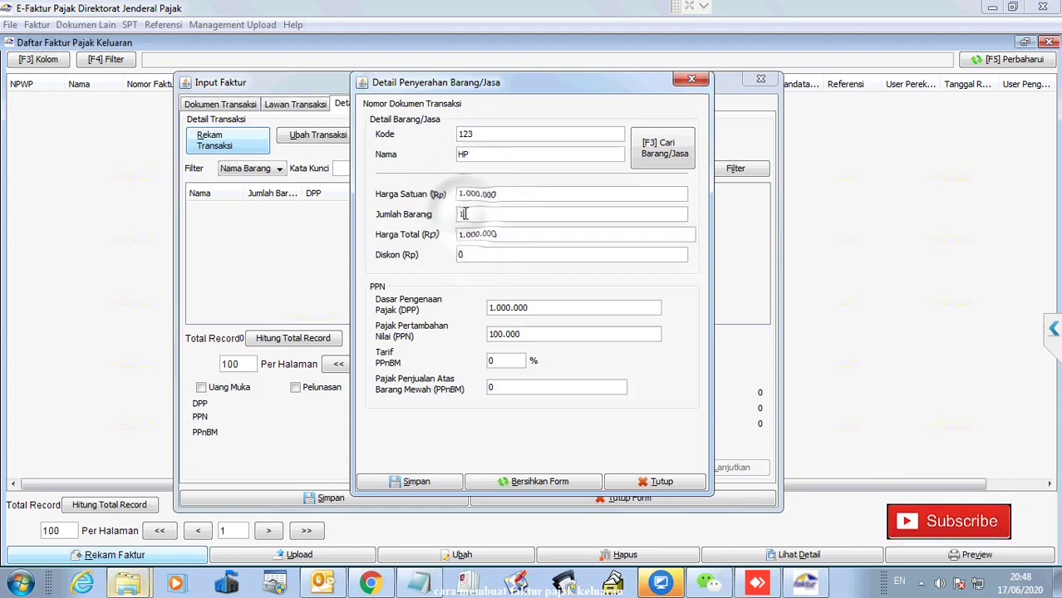
pyautogui.press('BackSpace')
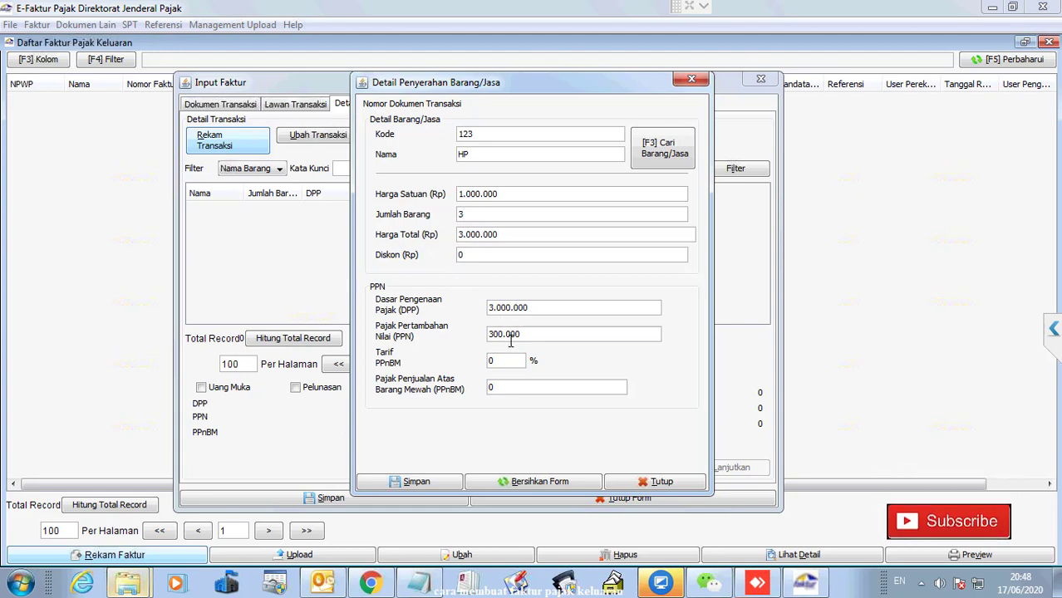
pyautogui.click(415, 482)
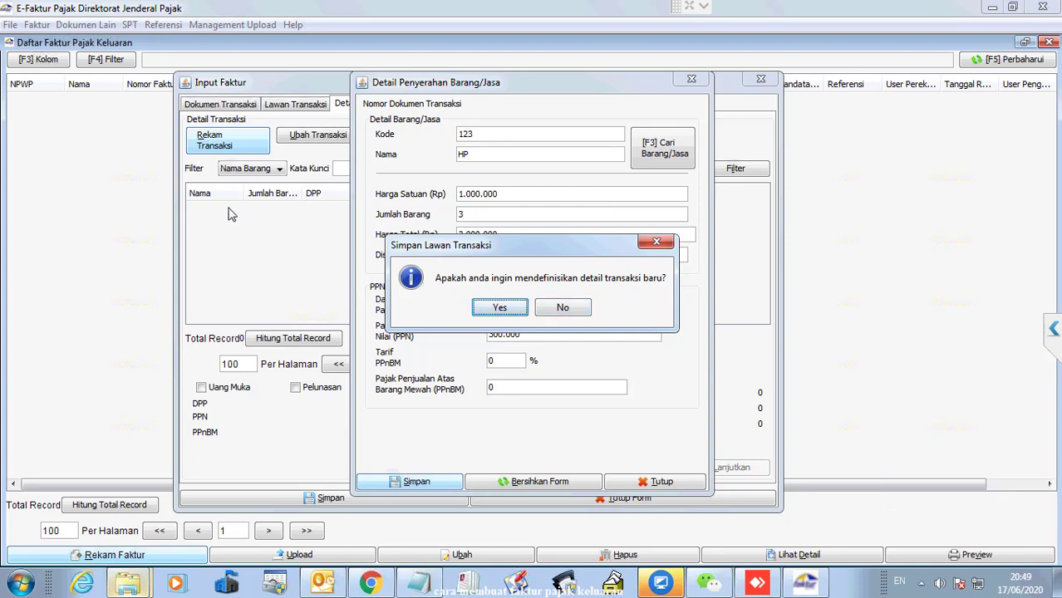
pyautogui.click(566, 309)
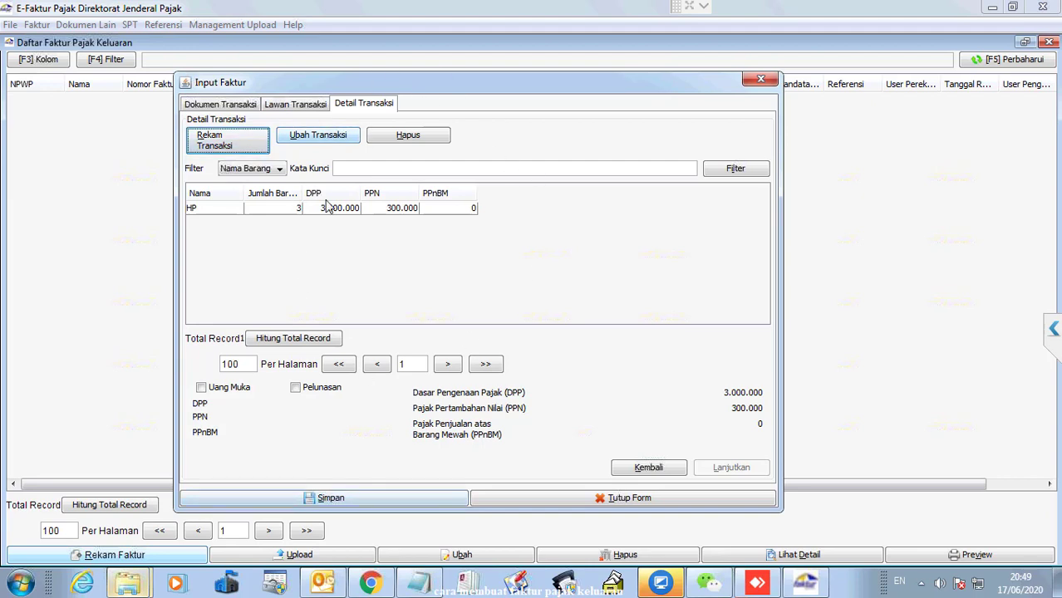
pyautogui.click(202, 389)
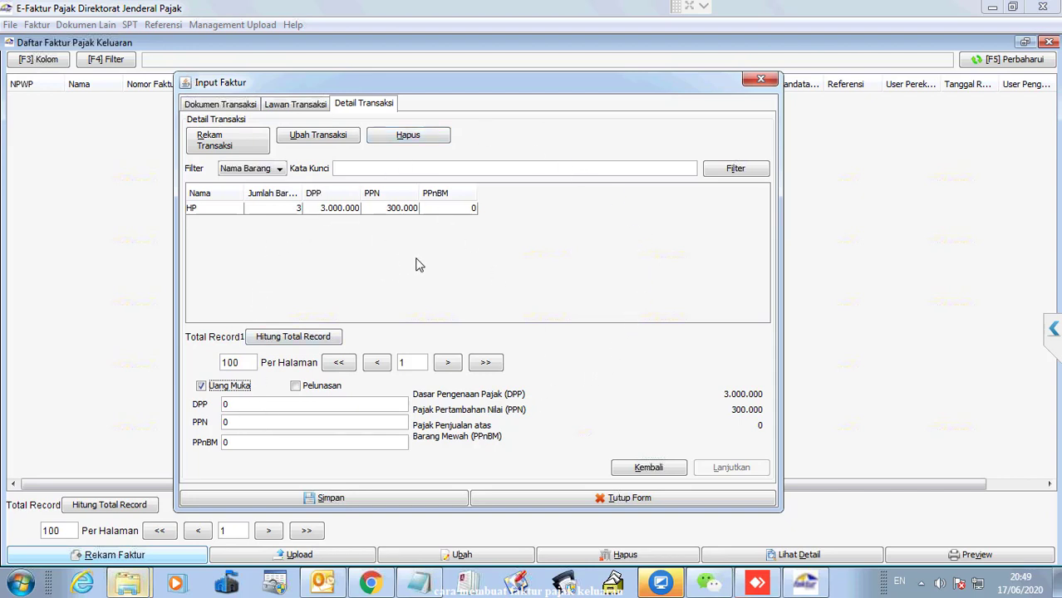
pyautogui.click(295, 386)
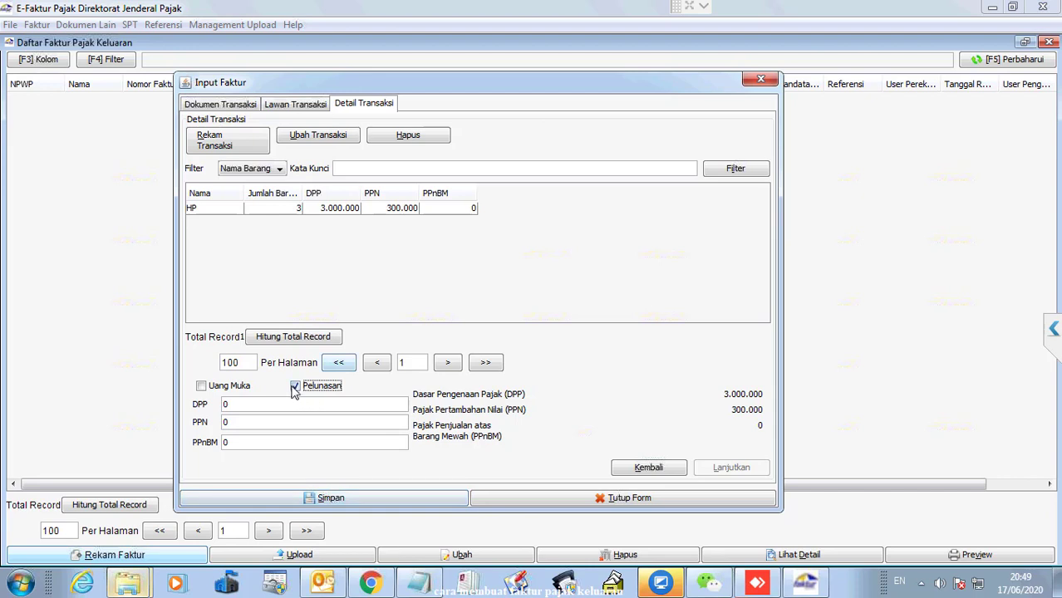
pyautogui.click(295, 387)
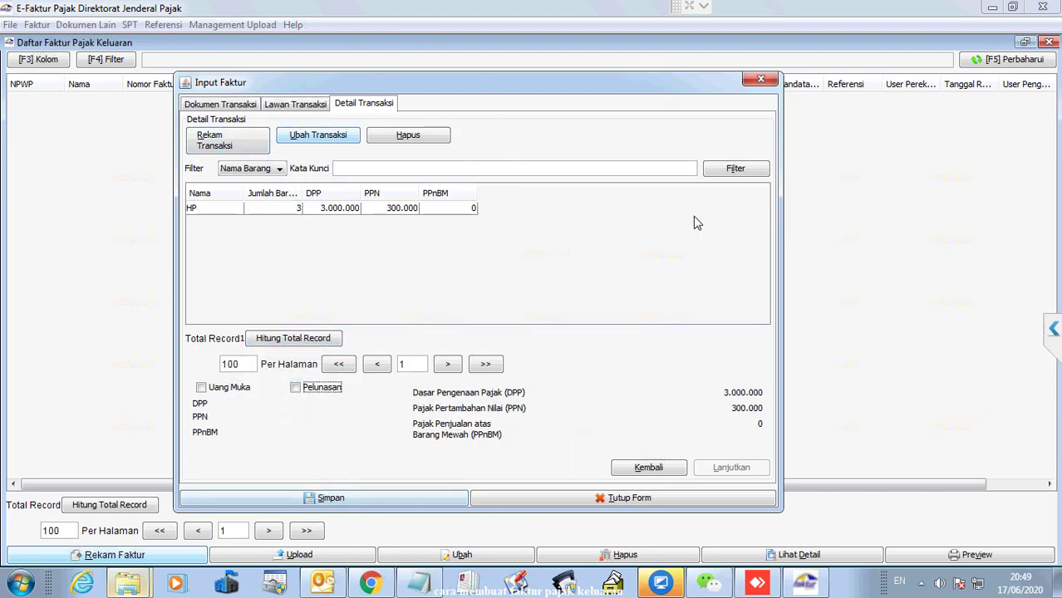
# Save the invoice document and decline creating another one.
pyautogui.click(370, 498)
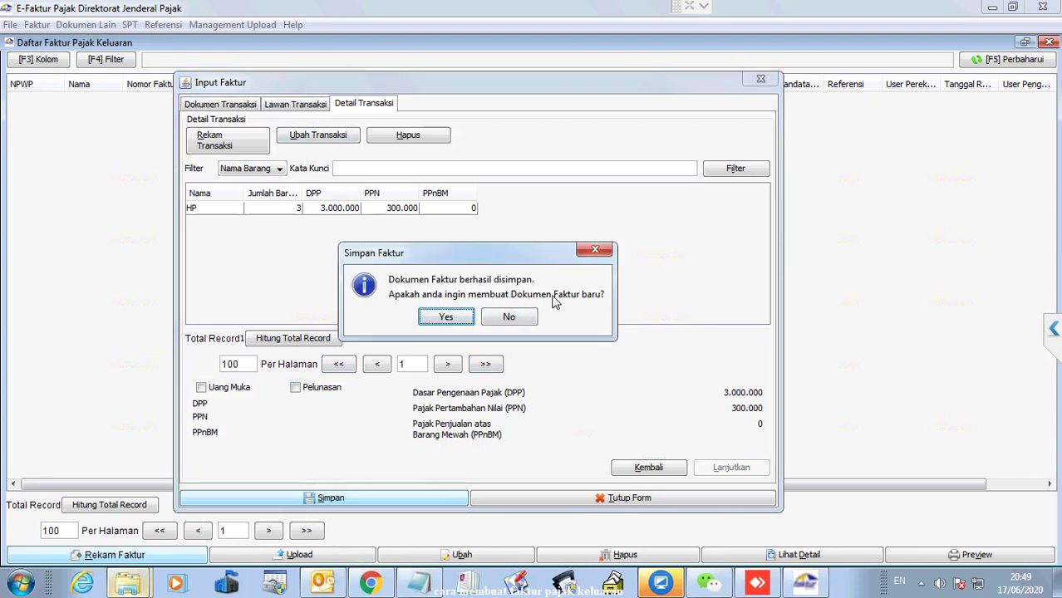
pyautogui.click(505, 323)
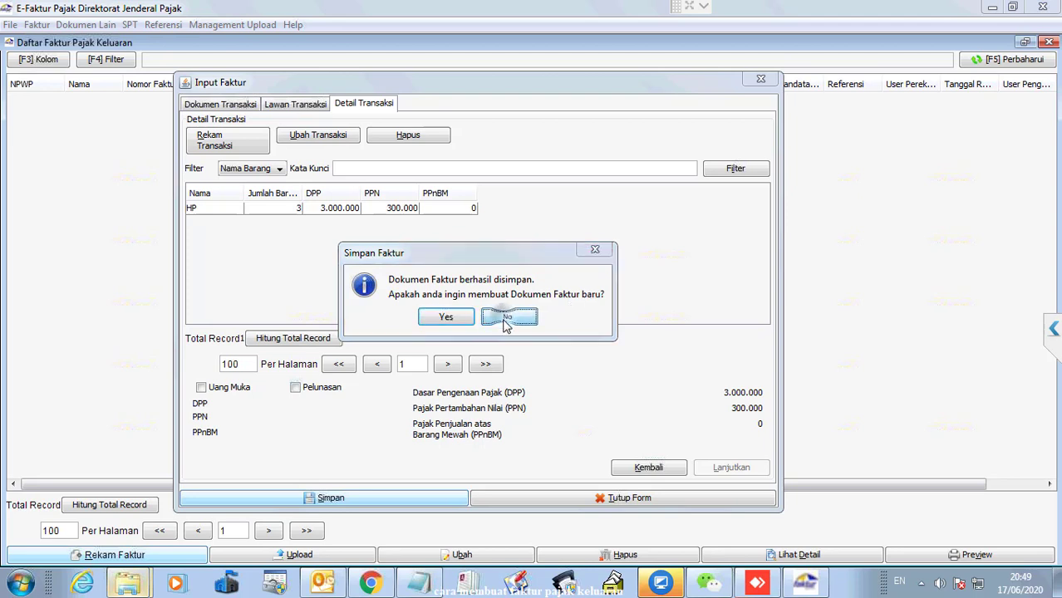
# Preview the saved invoice from the list in a maximized window and review its parties, item, amounts and signature area.
pyautogui.click(390, 101)
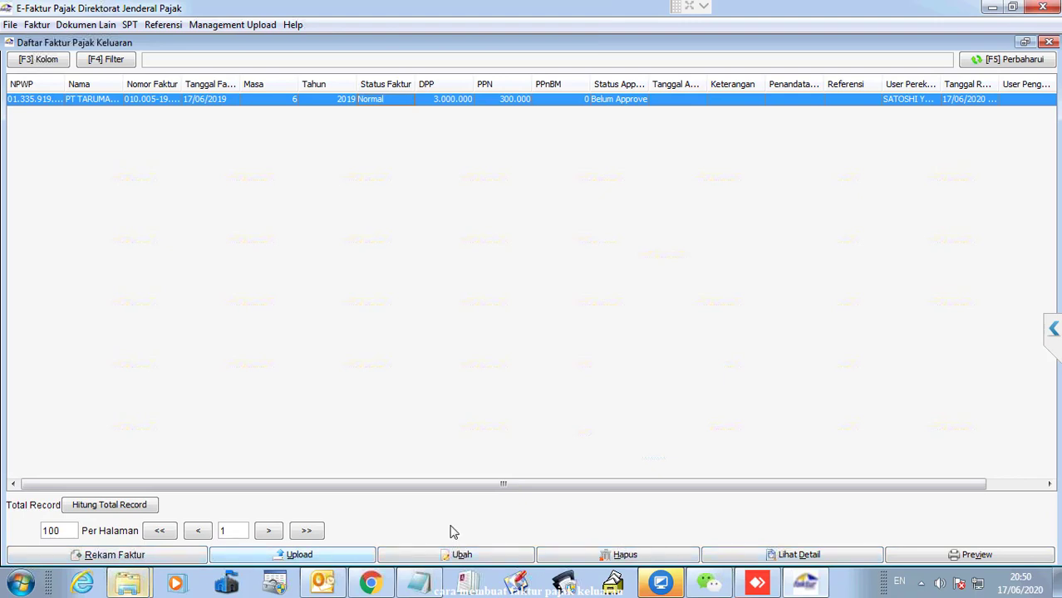
pyautogui.click(962, 557)
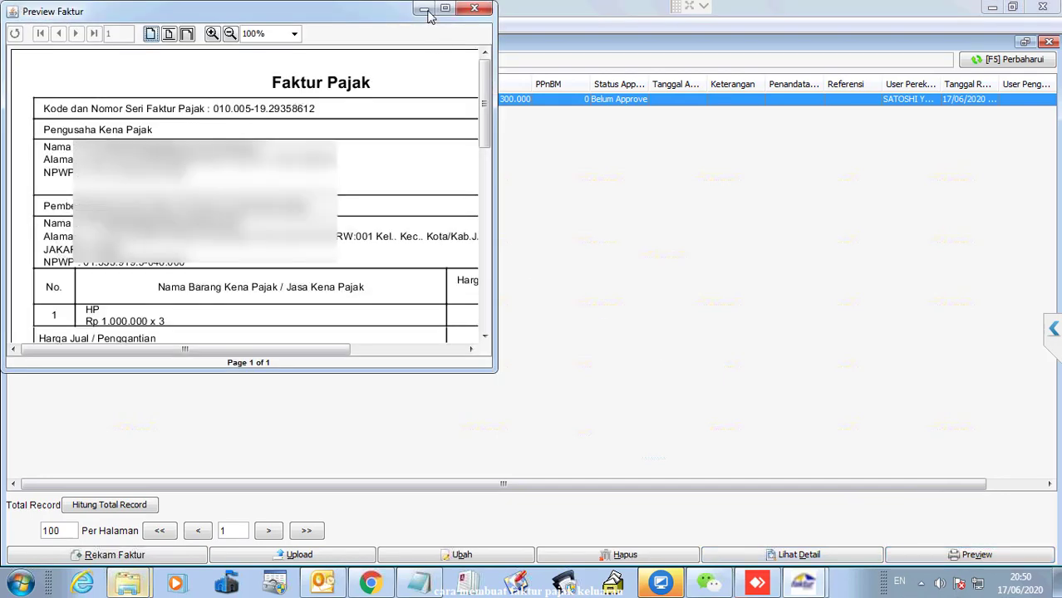
pyautogui.click(444, 9)
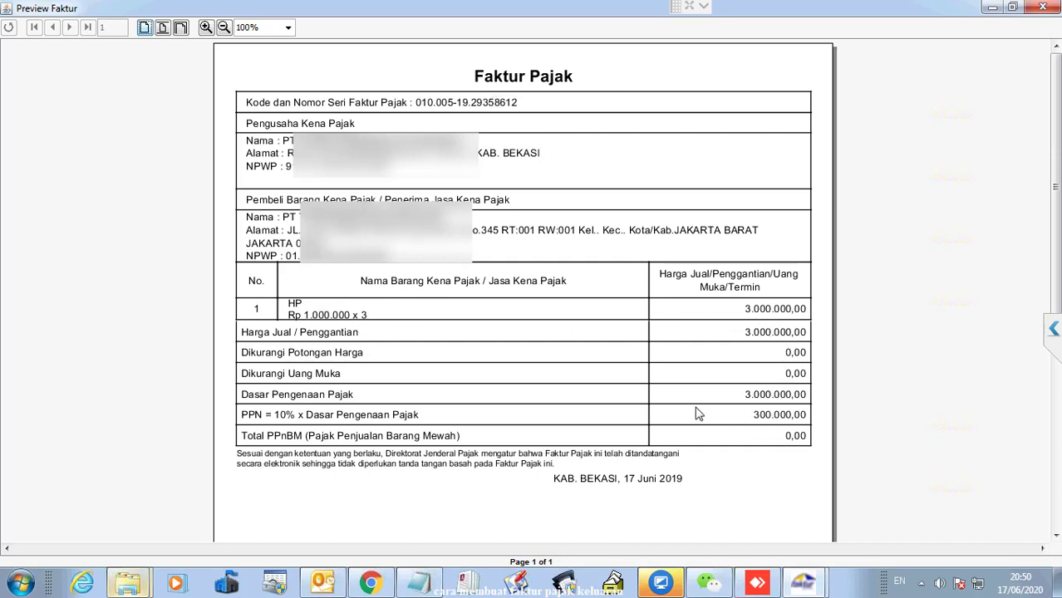
pyautogui.scroll(-2, 657, 403)
pyautogui.scroll(-4, 629, 398)
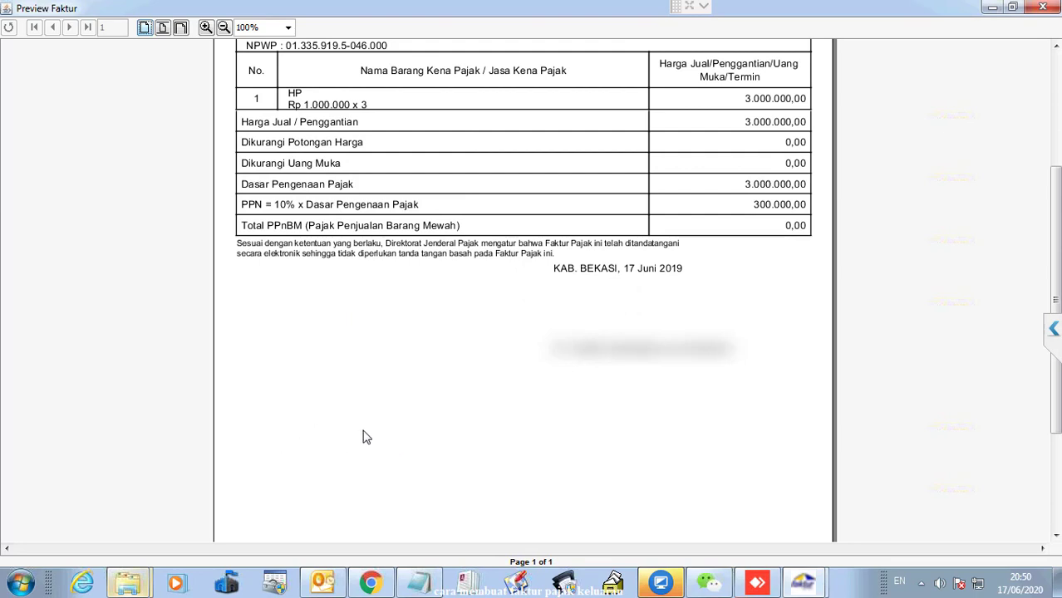
pyautogui.scroll(-3, 370, 425)
pyautogui.scroll(5, 617, 285)
pyautogui.scroll(1, 617, 285)
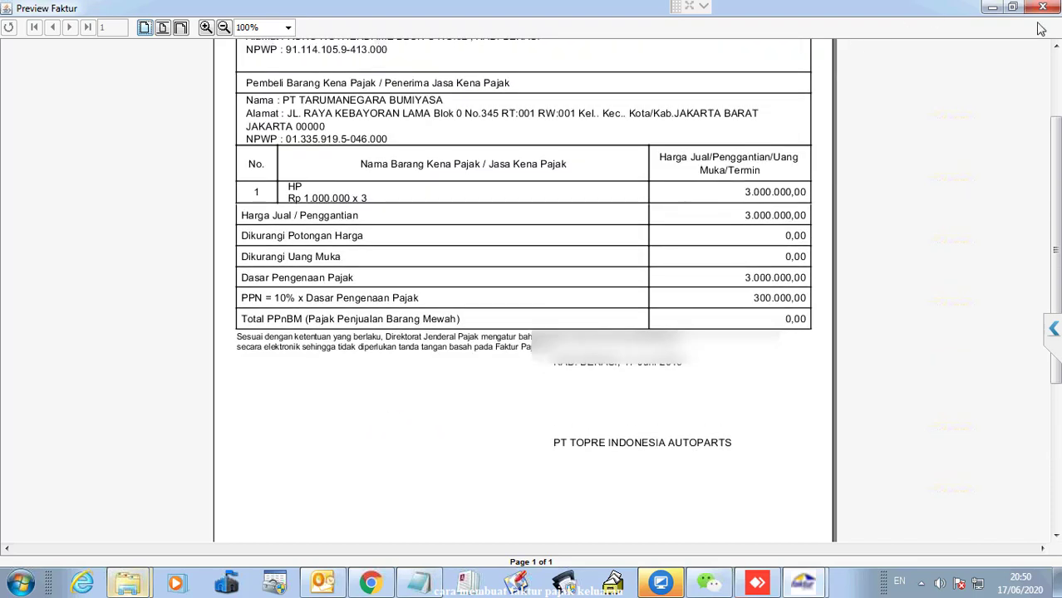